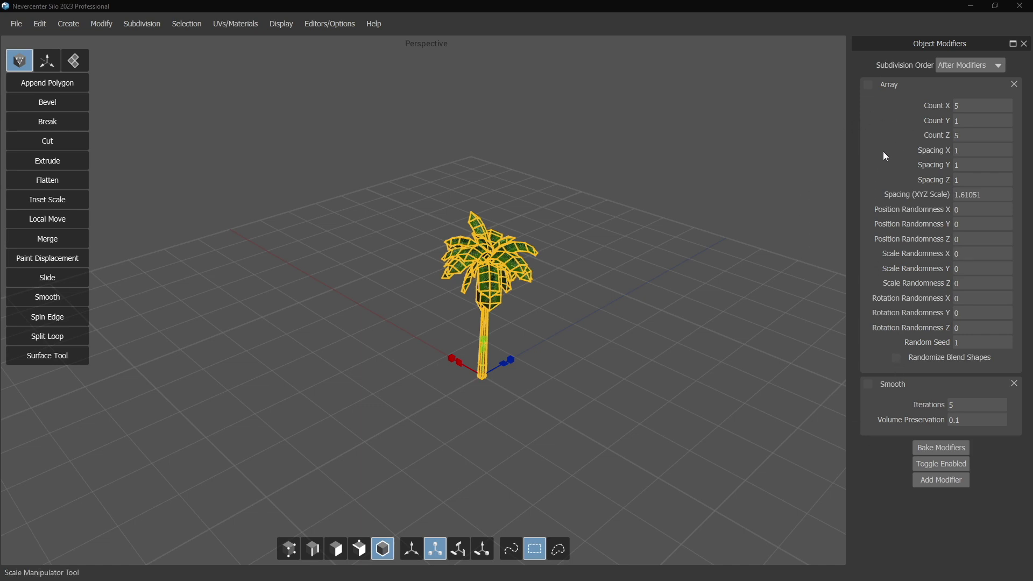
pyautogui.click(109, 26)
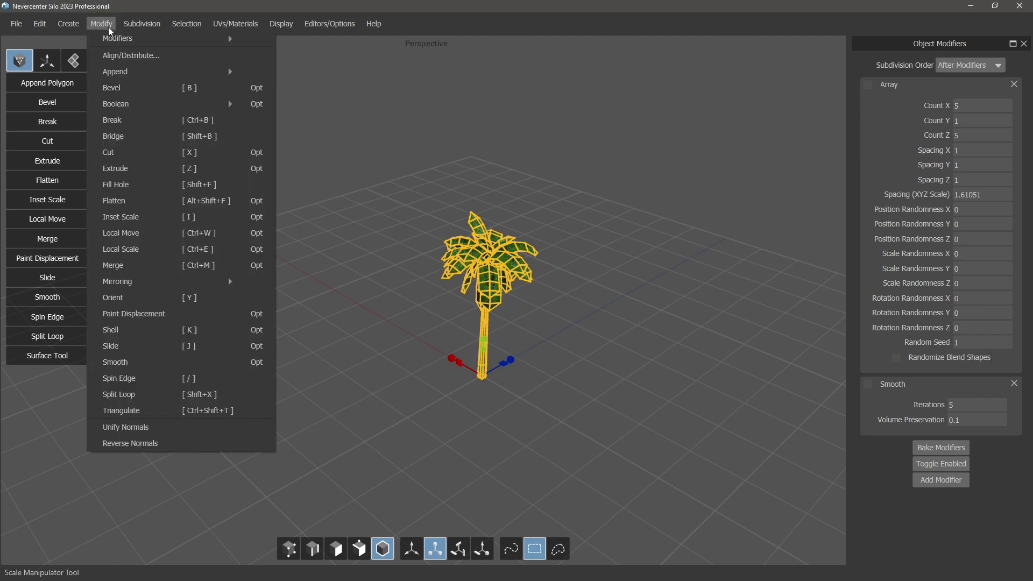
pyautogui.moveTo(152, 36)
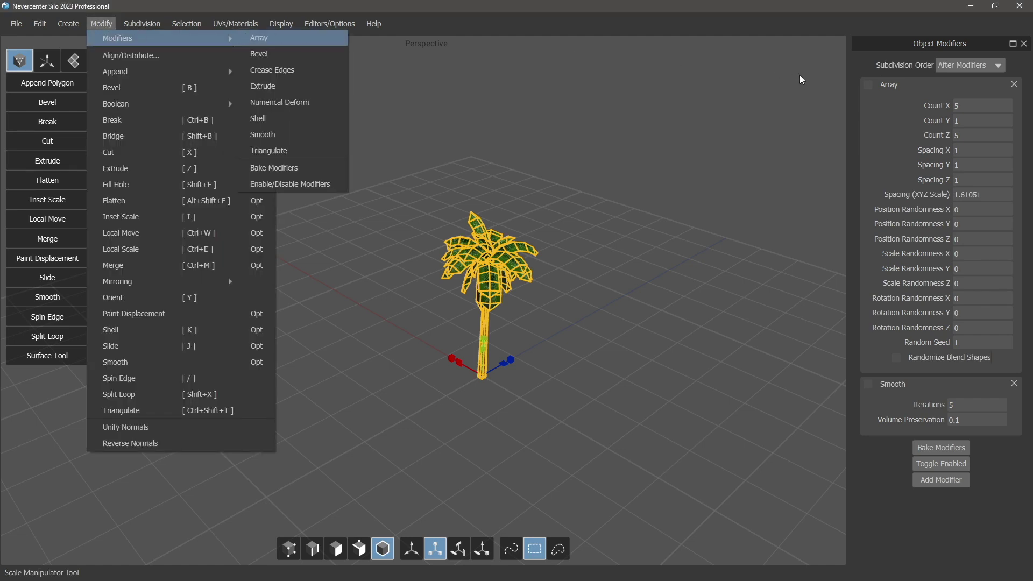
pyautogui.click(857, 110)
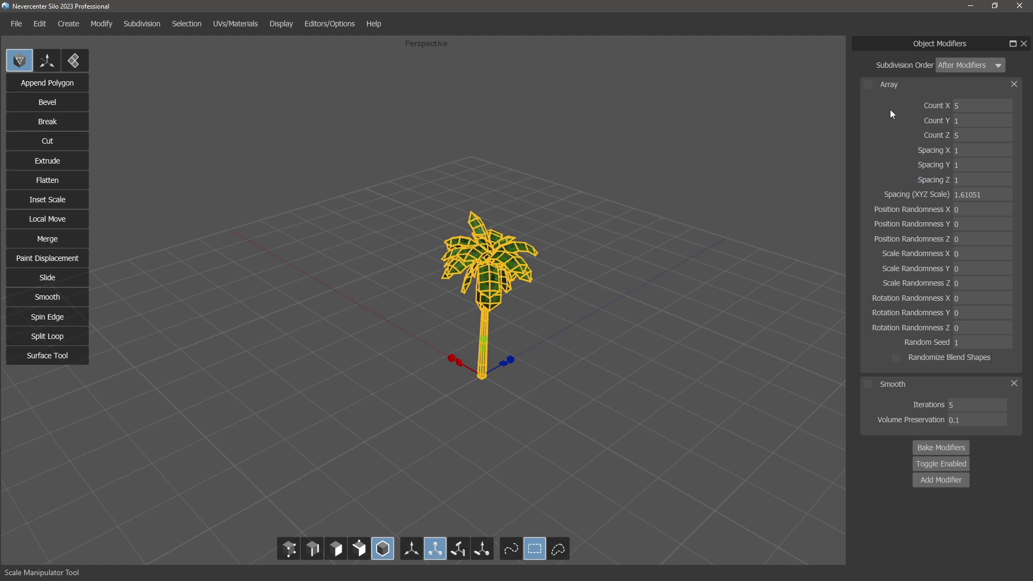
# Enable the Array modifier on the palm tree, toggling it off and on to compare the grid with the single tree
pyautogui.click(868, 86)
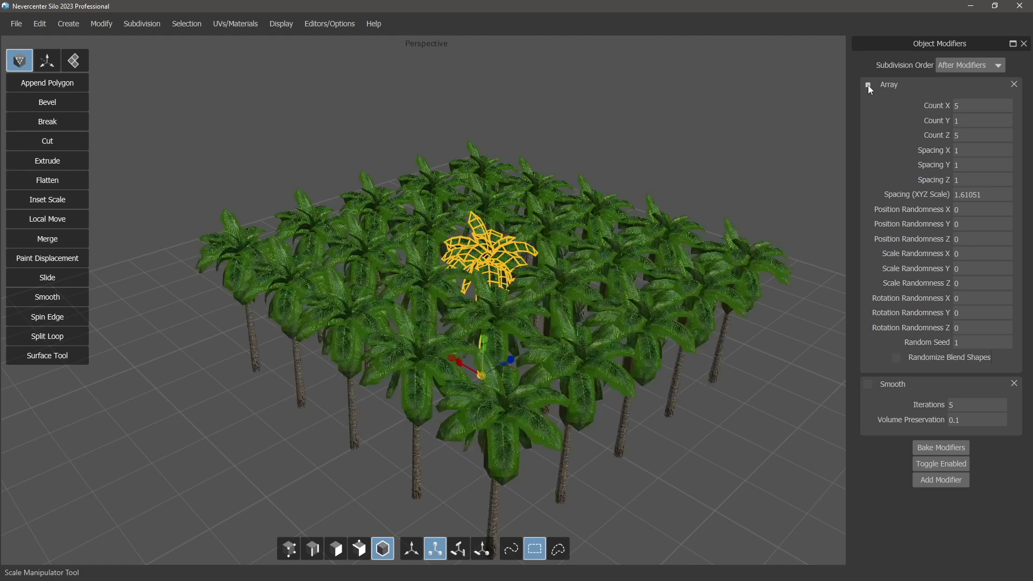
pyautogui.keyDown('alt'); pyautogui.moveTo(686, 290); pyautogui.dragTo(642, 319); pyautogui.keyUp('alt')
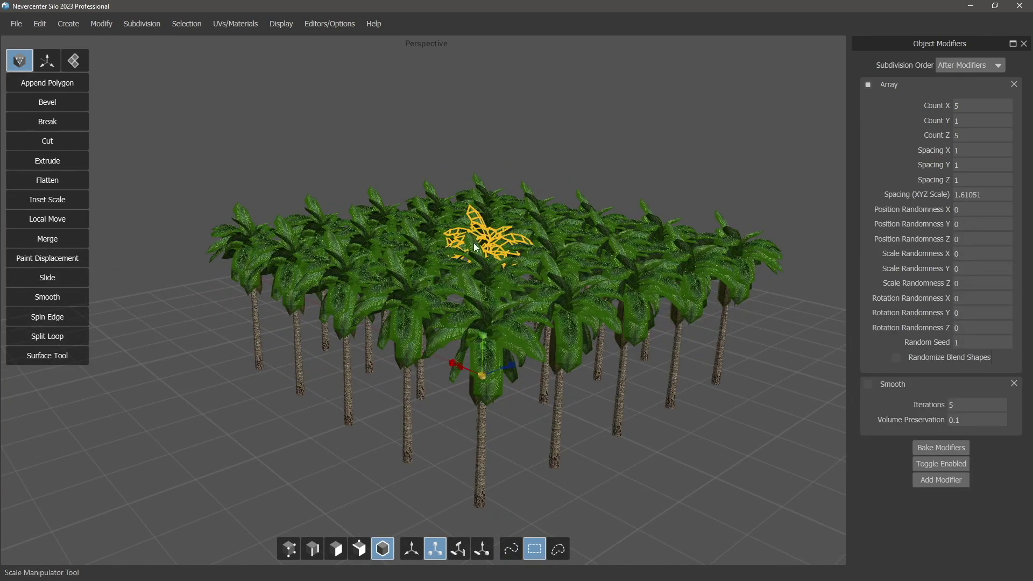
pyautogui.moveTo(521, 308)
pyautogui.mouseDown(button='middle')
pyautogui.moveTo(506, 315)
pyautogui.moveTo(520, 319)
pyautogui.moveTo(526, 303)
pyautogui.mouseUp(button='middle')
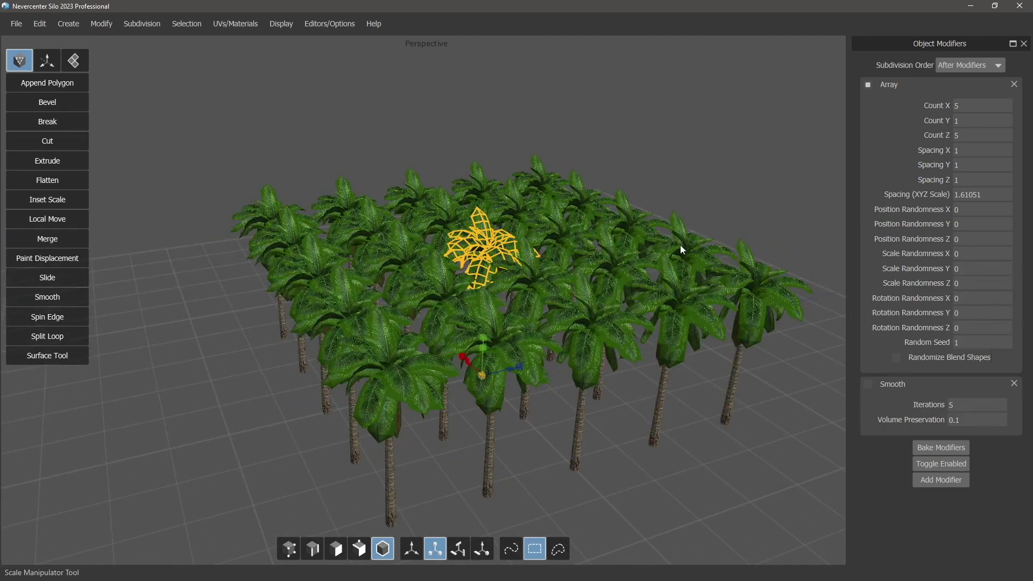
pyautogui.click(867, 85)
pyautogui.click(867, 85)
pyautogui.moveTo(655, 292)
pyautogui.mouseDown(button='middle')
pyautogui.moveTo(668, 300)
pyautogui.moveTo(622, 307)
pyautogui.moveTo(654, 296)
pyautogui.mouseUp(button='middle')
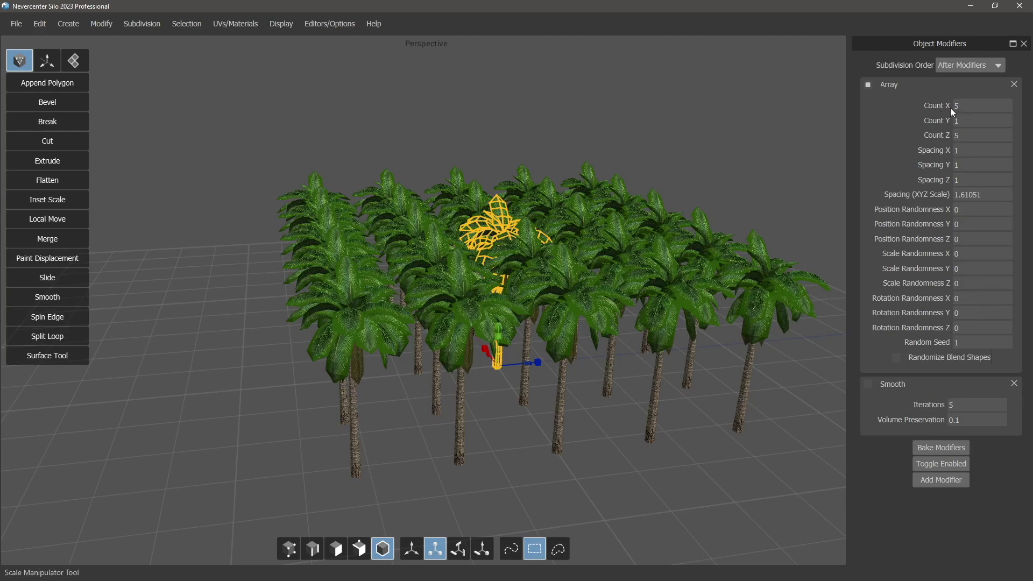
# Try Count X values of 13 and 7 in the Array modifier and restore Count X to 5
pyautogui.doubleClick(972, 106)
pyautogui.write('10')
pyautogui.press('Return')
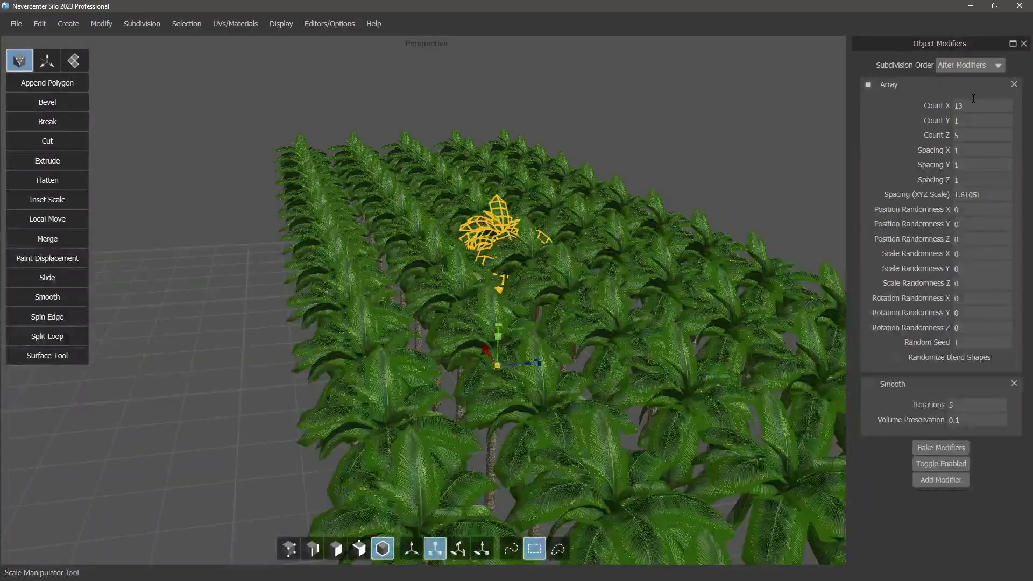
pyautogui.doubleClick(973, 104)
pyautogui.write('7')
pyautogui.press('Return')
pyautogui.doubleClick(974, 105)
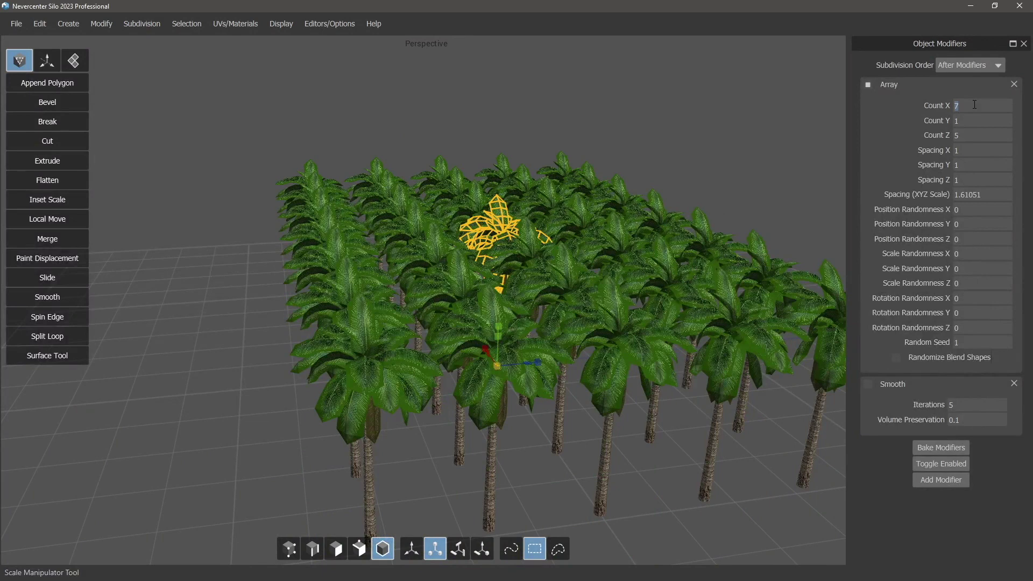
pyautogui.write('5')
pyautogui.press('Return')
# Set the array spacing to 1.68912 in X, 1.39596 in Y and 1.26906 in Z, and the XYZ scale spacing to 1.53556
pyautogui.moveTo(961, 153); pyautogui.dragTo(965, 125)
pyautogui.moveTo(968, 164); pyautogui.dragTo(956, 114)
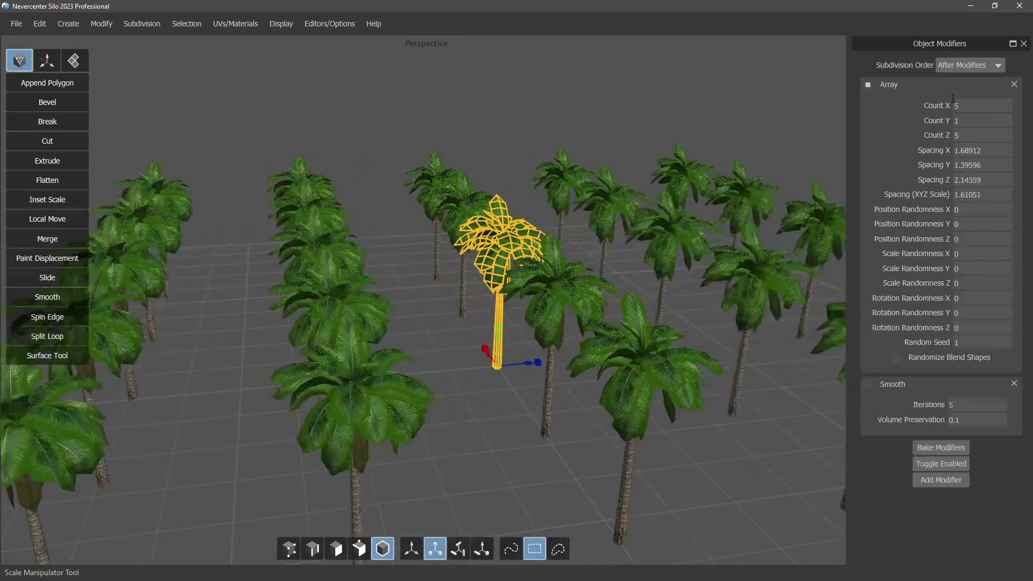
pyautogui.moveTo(960, 196)
pyautogui.mouseDown()
pyautogui.moveTo(961, 162)
pyautogui.moveTo(963, 207)
pyautogui.mouseUp()
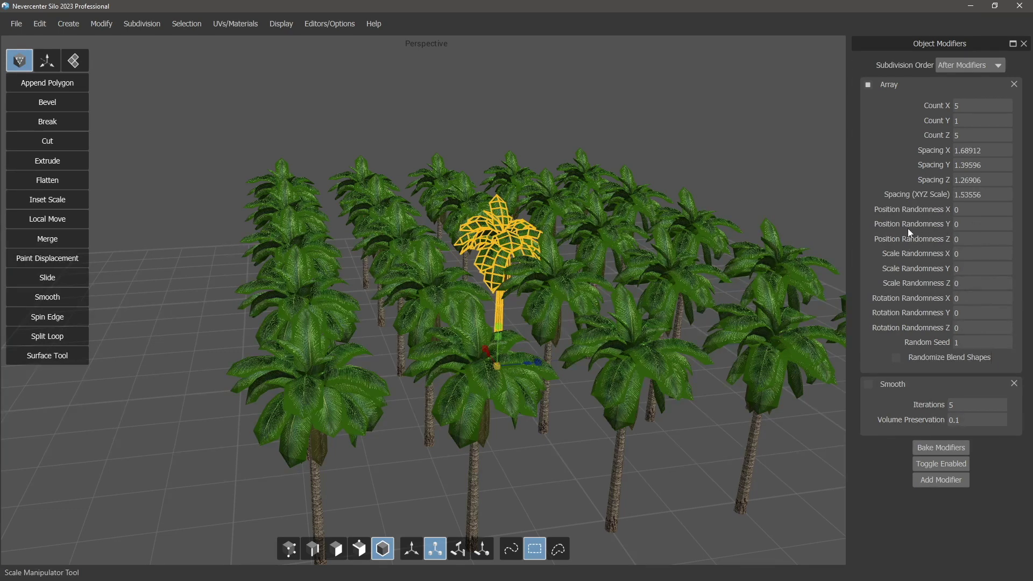
# Set the array's Scale Randomness Y to 0.09 and Rotation Randomness to 0.17 in X, 0.895 in Y and 0.075 in Z
pyautogui.moveTo(533, 282)
pyautogui.keyDown('alt'); pyautogui.mouseDown()
pyautogui.moveTo(551, 283)
pyautogui.moveTo(533, 288)
pyautogui.mouseUp(); pyautogui.keyUp('alt')
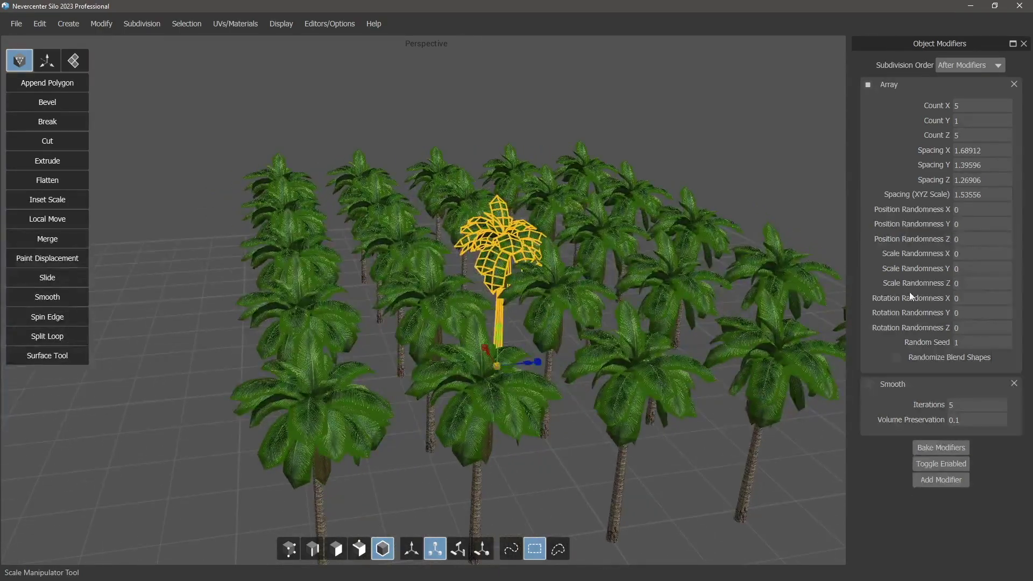
pyautogui.click(965, 268)
pyautogui.write('.21')
pyautogui.moveTo(959, 225); pyautogui.dragTo(958, 251)
pyautogui.moveTo(966, 312); pyautogui.dragTo(967, 305)
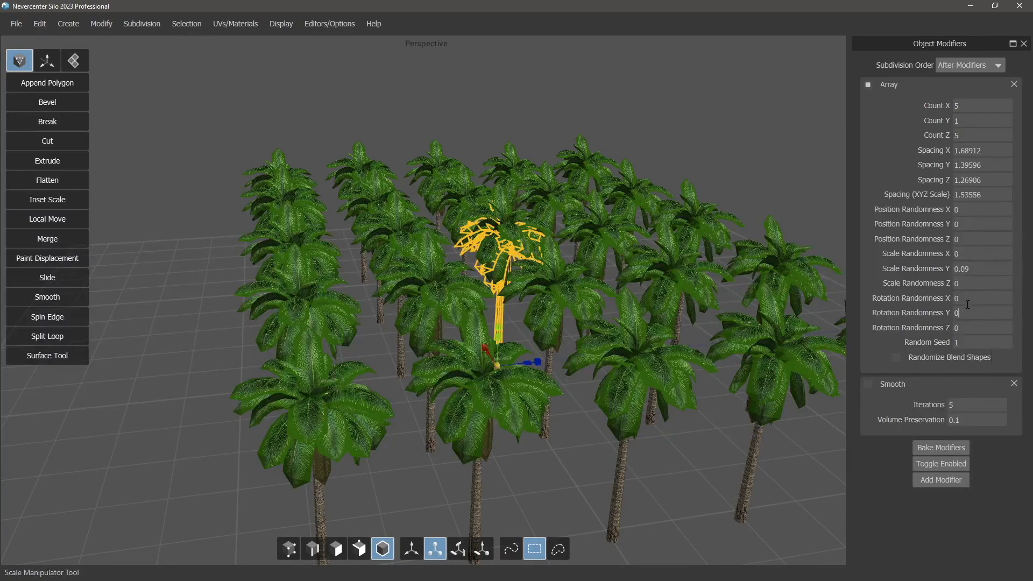
pyautogui.write('.895')
pyautogui.moveTo(964, 326); pyautogui.dragTo(962, 253)
# Set the array's Position Randomness to 0.6 in X, 0.665 in Y and 0.615 in Z, and Spacing Y to 1.26906
pyautogui.keyDown('alt'); pyautogui.moveTo(633, 306); pyautogui.dragTo(536, 321); pyautogui.keyUp('alt')
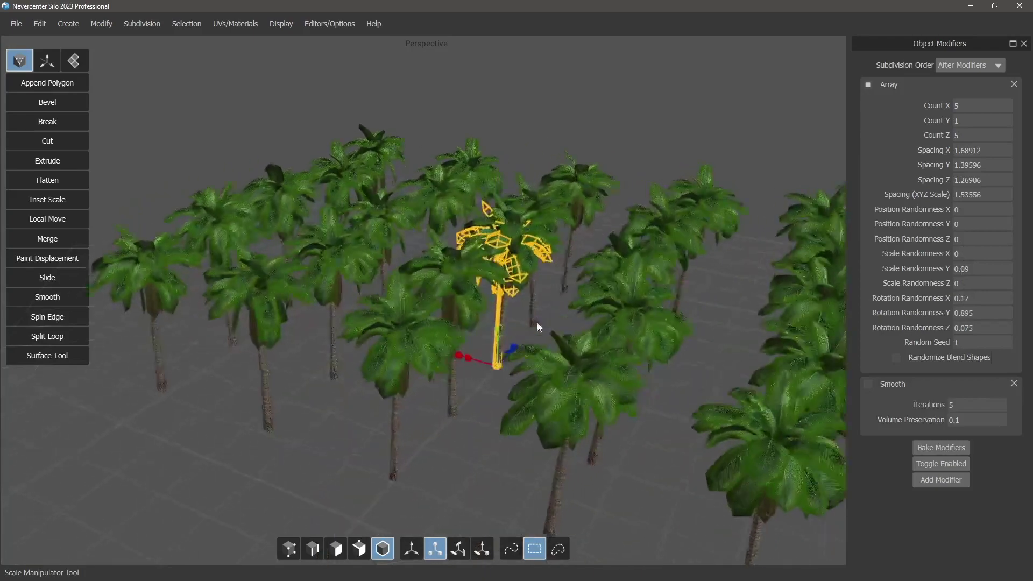
pyautogui.scroll(-4, 537, 322)
pyautogui.keyDown('alt'); pyautogui.moveTo(624, 325); pyautogui.dragTo(553, 328); pyautogui.keyUp('alt')
pyautogui.moveTo(553, 328); pyautogui.dragTo(564, 348, button='middle')
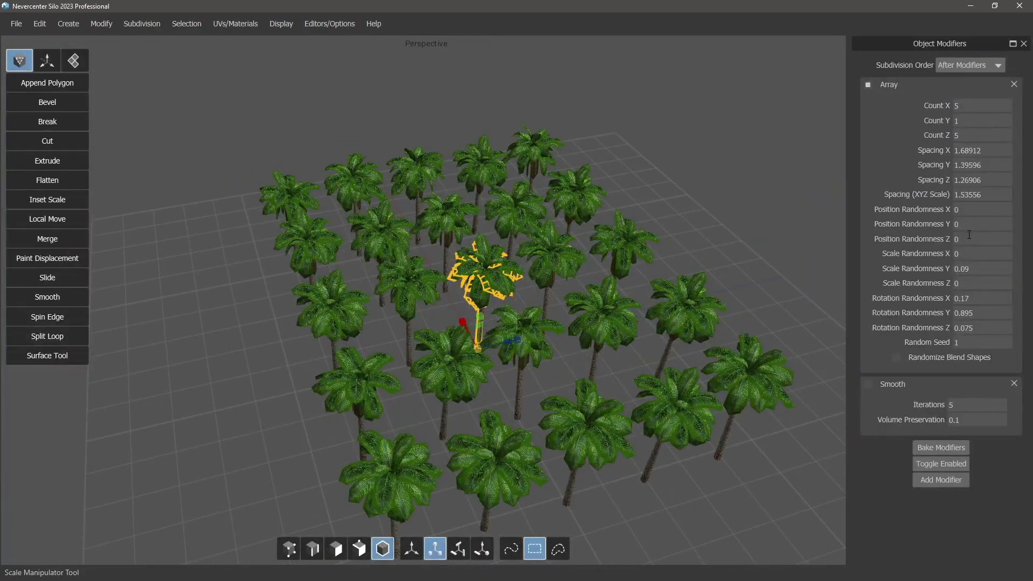
pyautogui.moveTo(969, 239); pyautogui.dragTo(951, 95)
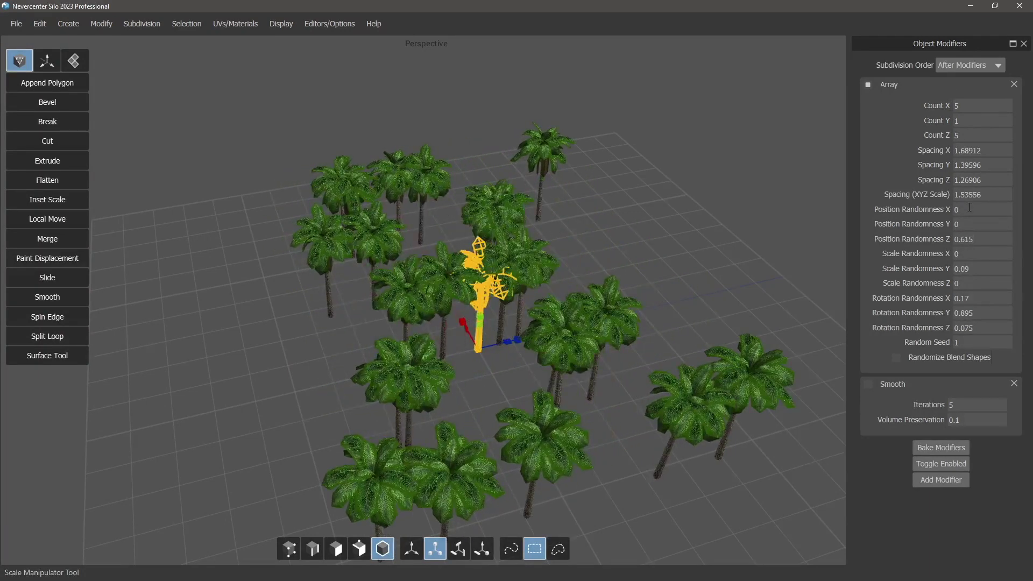
pyautogui.moveTo(966, 209); pyautogui.dragTo(952, 88)
pyautogui.press('Return')
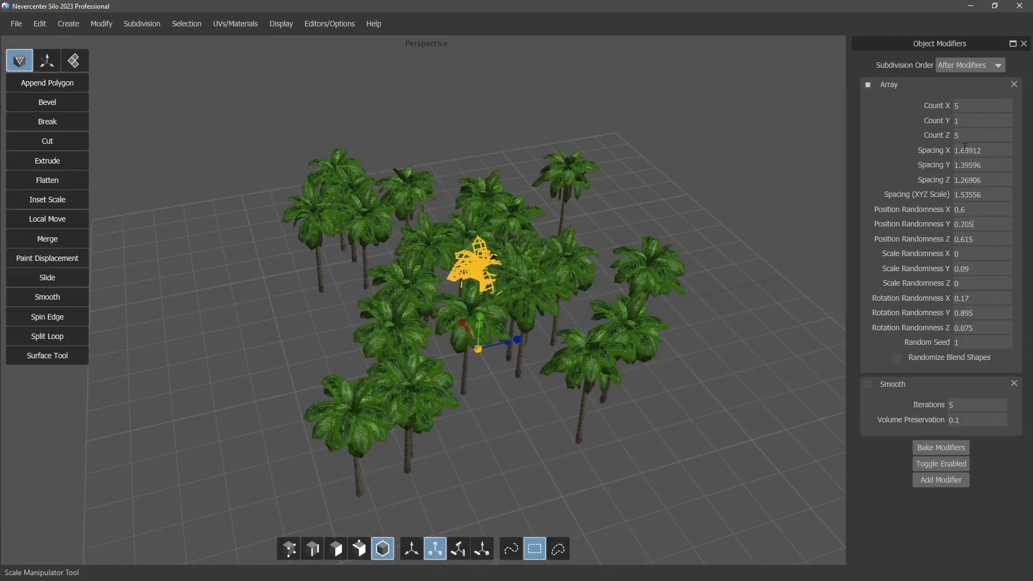
pyautogui.moveTo(980, 225); pyautogui.dragTo(974, 183)
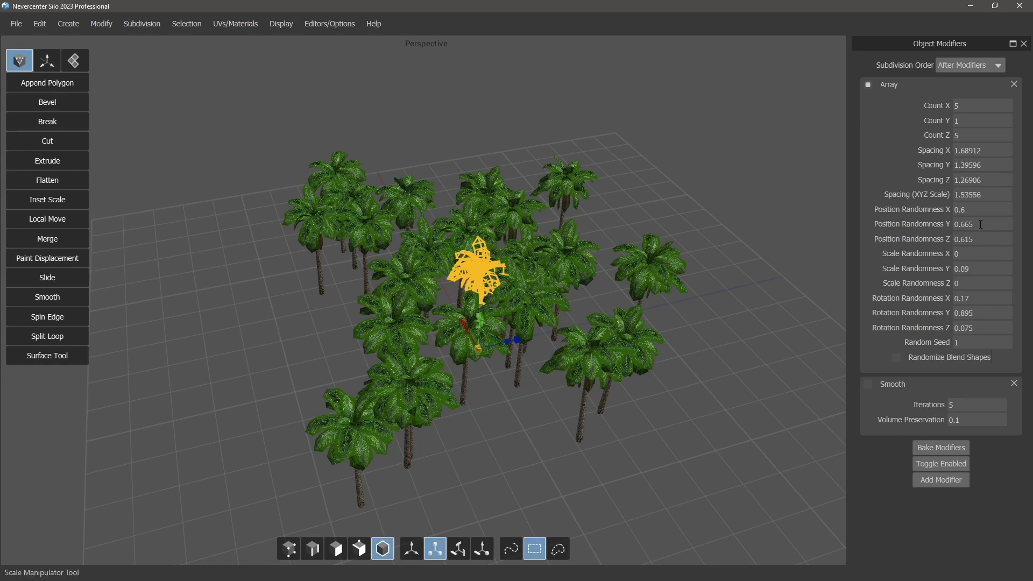
pyautogui.moveTo(987, 166); pyautogui.dragTo(969, 33)
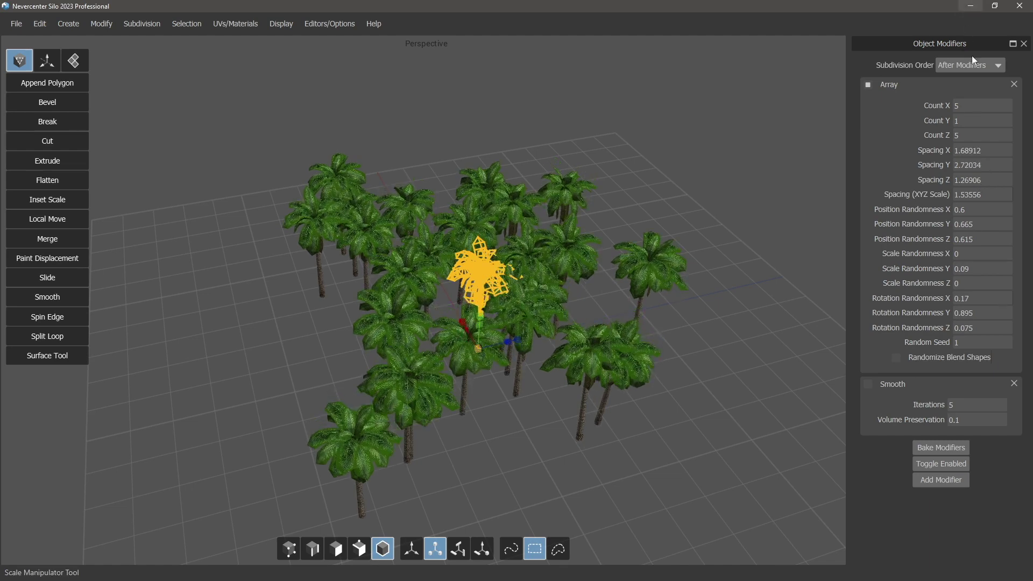
pyautogui.moveTo(986, 164); pyautogui.dragTo(925, 250)
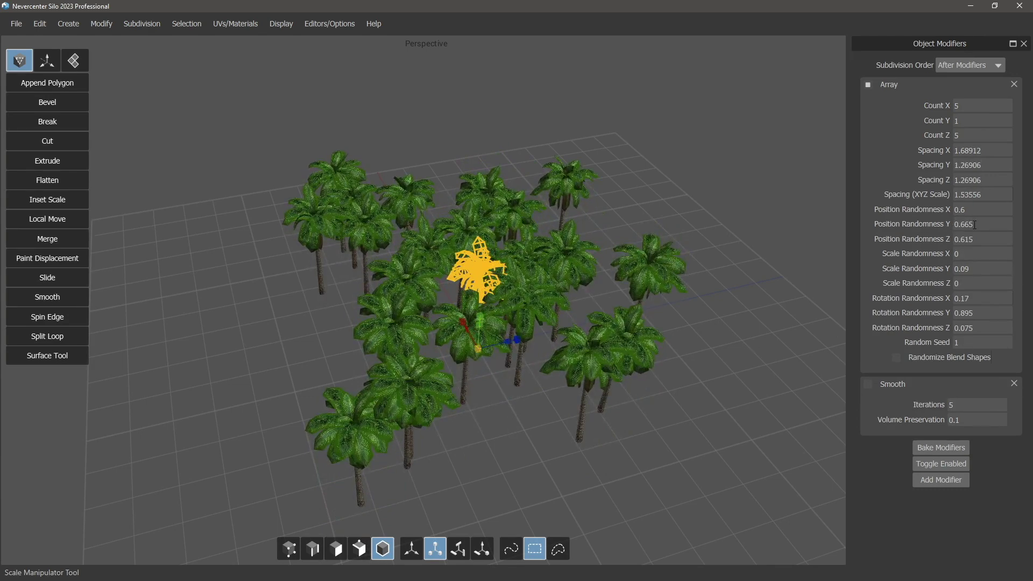
# Try different Random Seed values for the palm array, ending at 14
pyautogui.moveTo(652, 362)
pyautogui.mouseDown(button='middle')
pyautogui.moveTo(667, 341)
pyautogui.moveTo(653, 367)
pyautogui.mouseUp(button='middle')
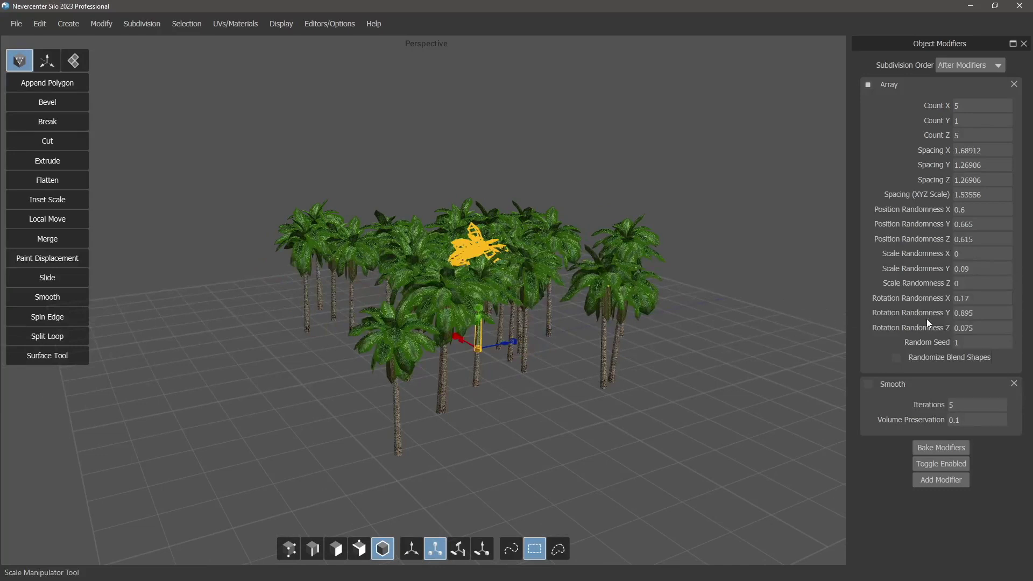
pyautogui.moveTo(965, 342); pyautogui.dragTo(965, 334)
pyautogui.scroll(4, 965, 340)
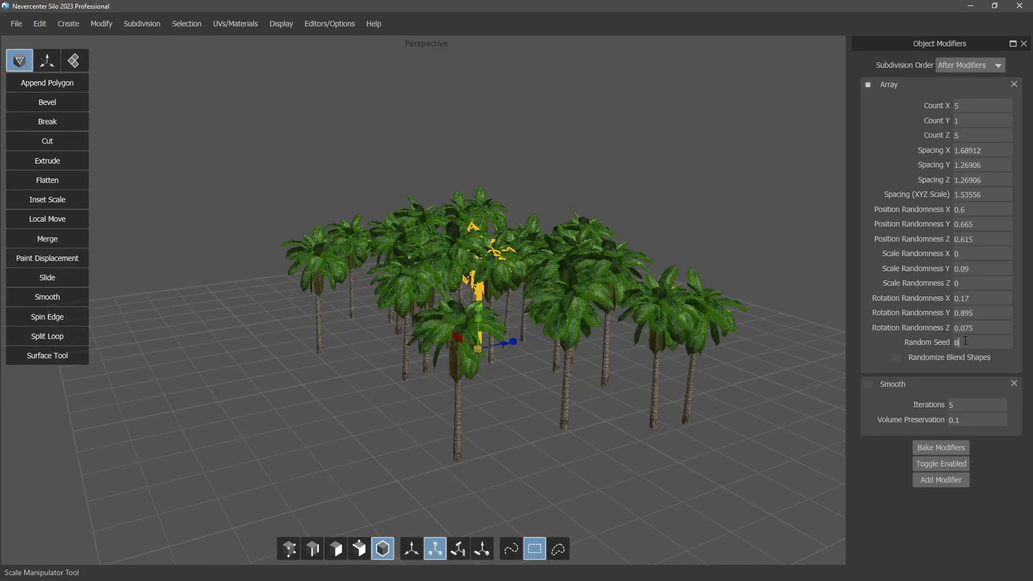
pyautogui.scroll(3, 964, 341)
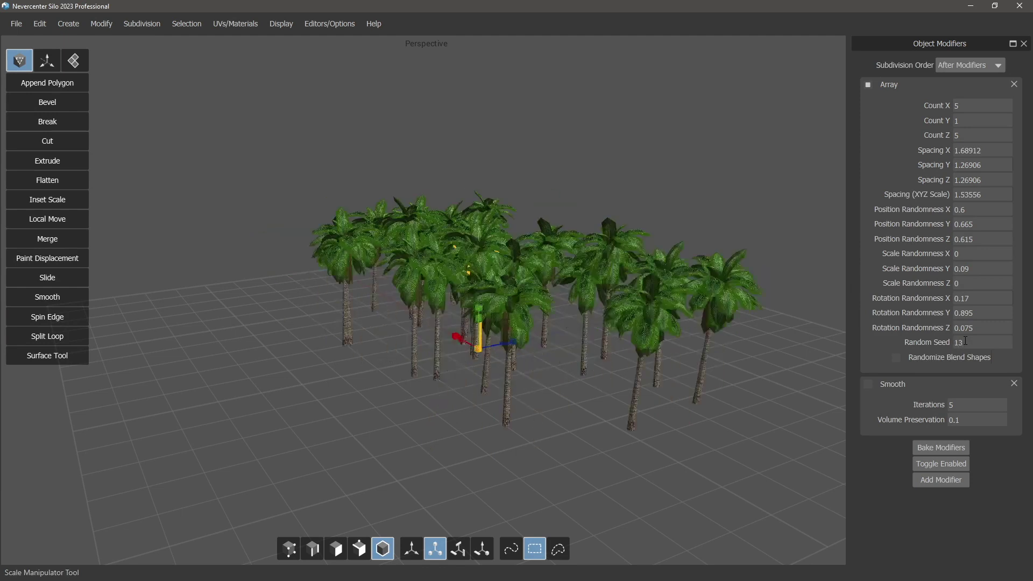
pyautogui.scroll(1, 965, 341)
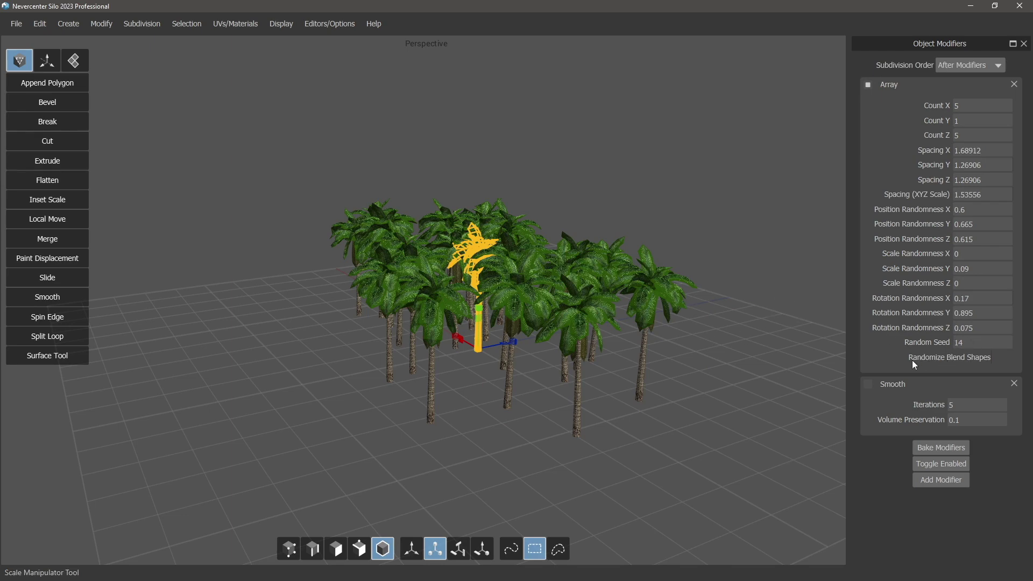
# Enable Randomize Blend Shapes for the array and inspect the varied palm trees from several angles
pyautogui.click(896, 356)
pyautogui.moveTo(613, 353); pyautogui.dragTo(529, 343, button='middle')
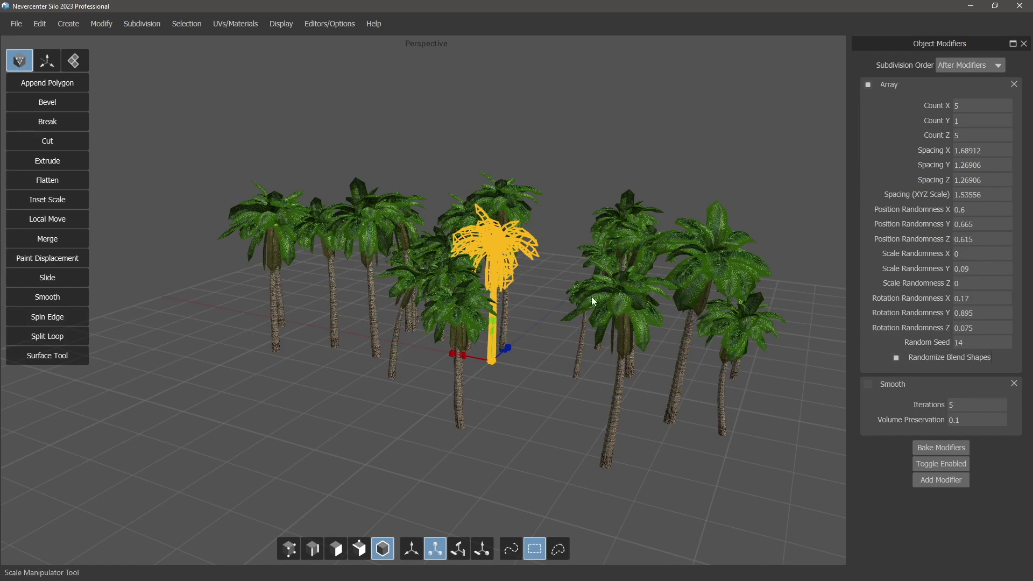
pyautogui.moveTo(558, 295); pyautogui.dragTo(528, 311, button='middle')
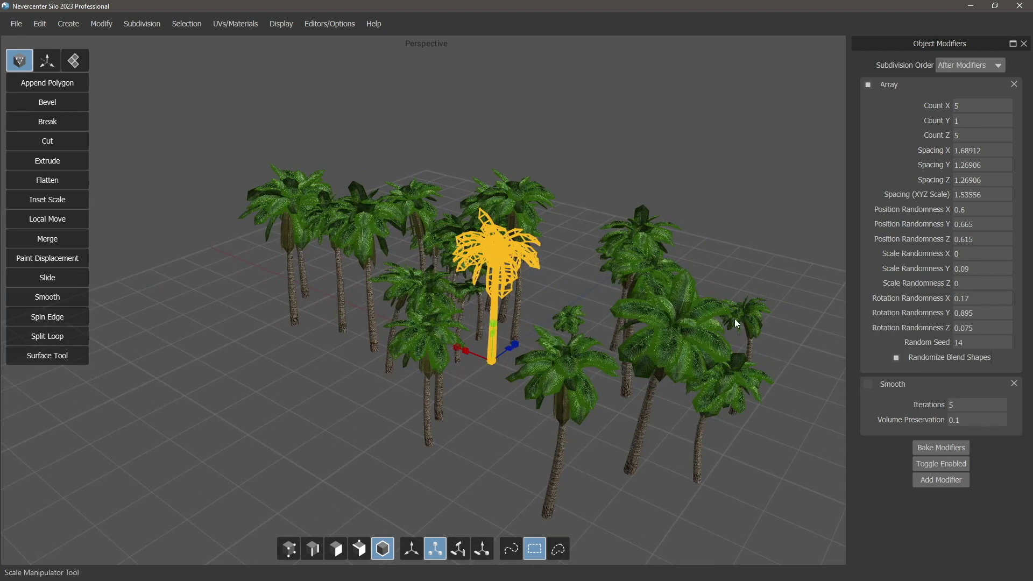
pyautogui.moveTo(450, 249); pyautogui.dragTo(585, 352, button='middle')
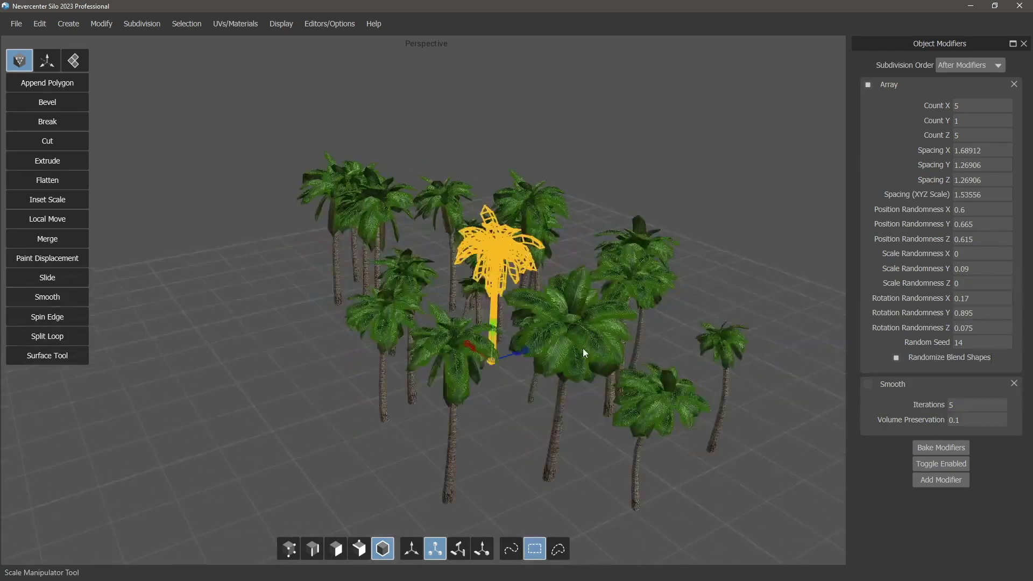
# Set the array's Random Seed to 7 and review the new palm arrangement
pyautogui.scroll(-5, 978, 343)
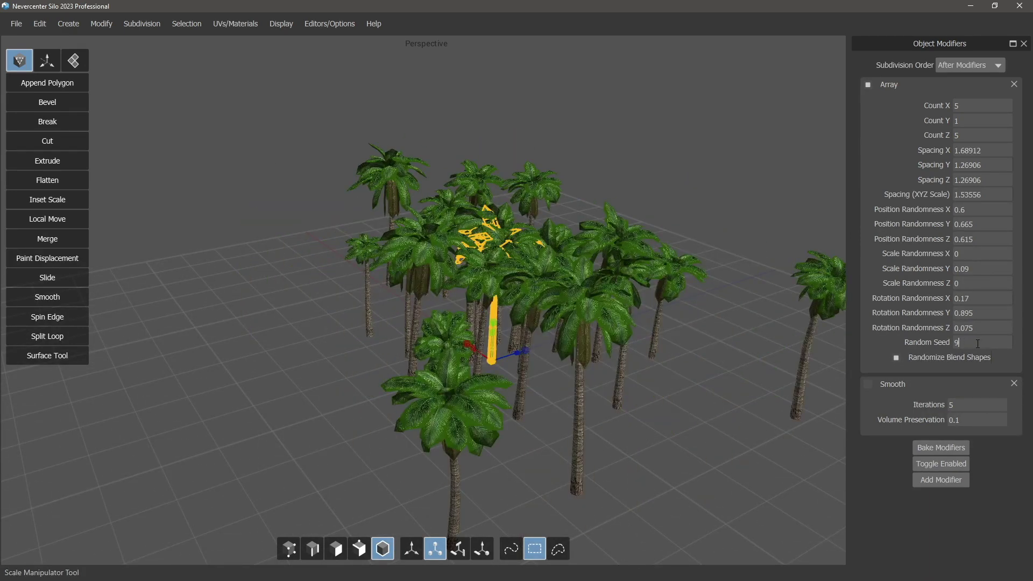
pyautogui.scroll(-1, 978, 343)
pyautogui.scroll(-1, 978, 343)
pyautogui.moveTo(672, 344); pyautogui.dragTo(561, 352, button='middle')
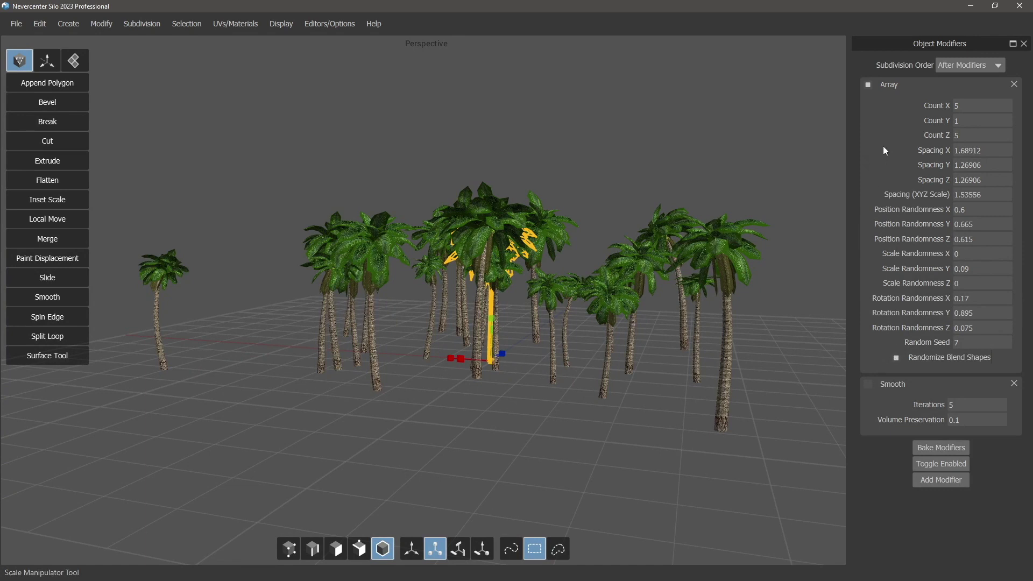
# Disable the Array modifier and enable the Smooth modifier on the single palm tree
pyautogui.click(868, 84)
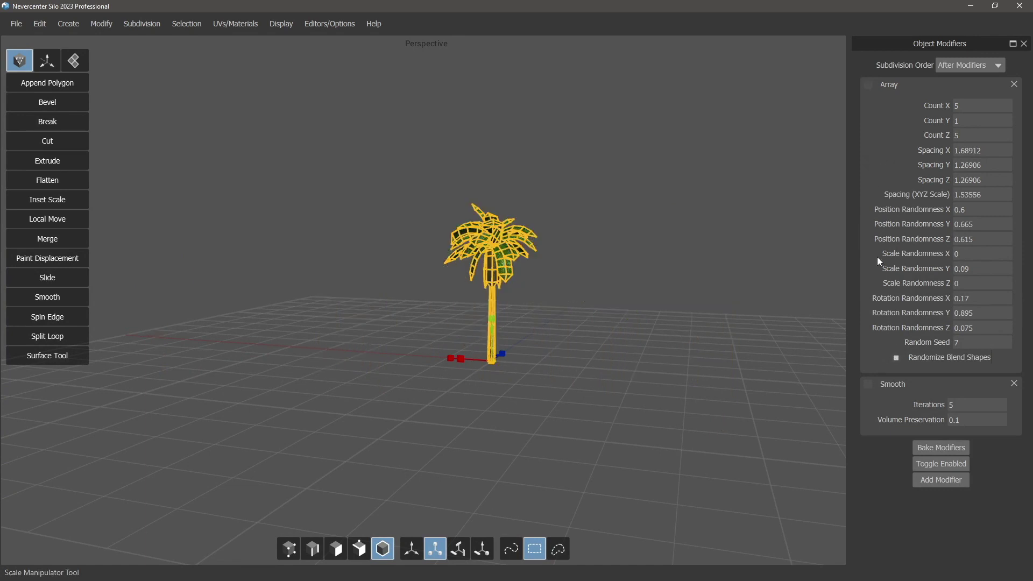
pyautogui.click(868, 384)
pyautogui.scroll(5, 524, 350)
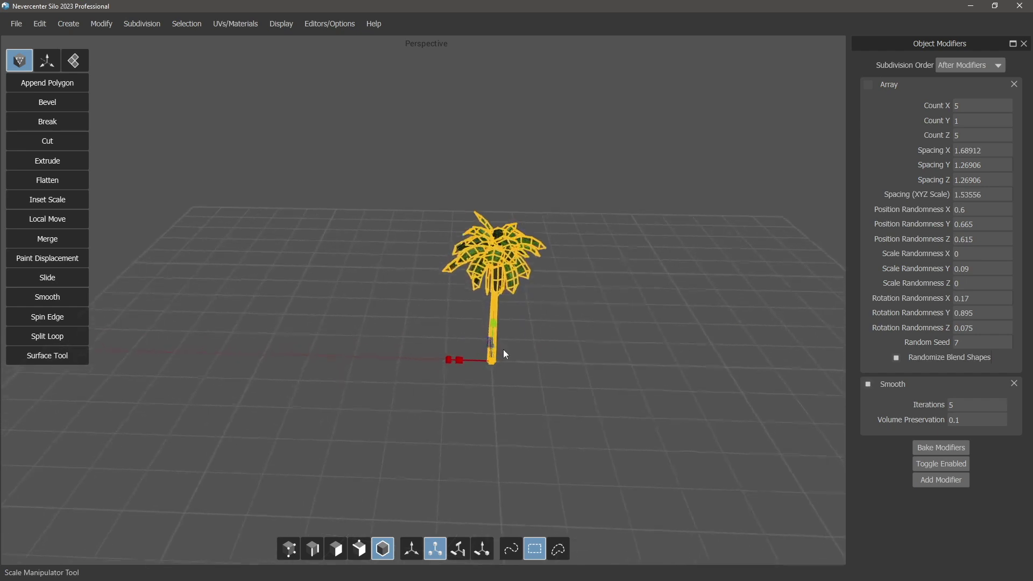
pyautogui.scroll(5, 536, 376)
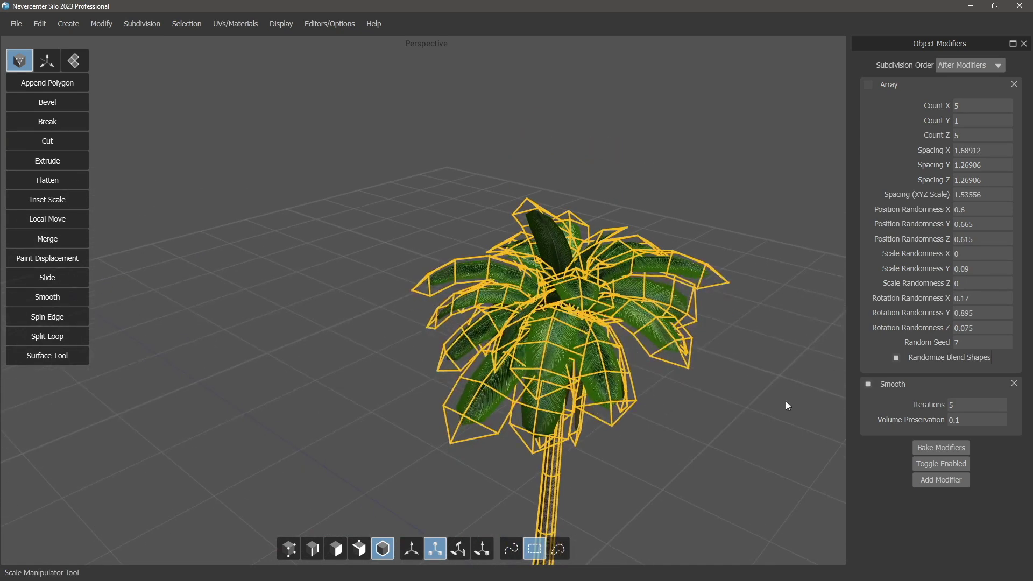
# Set the Smooth modifier's Iterations to 6 and check the smoothed palm tree
pyautogui.doubleClick(951, 405)
pyautogui.write('22')
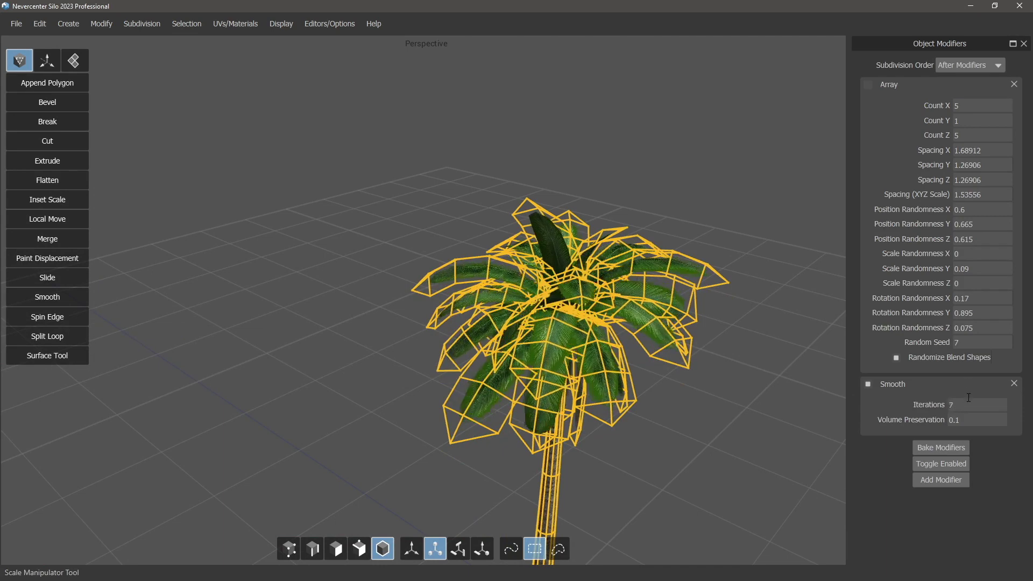
pyautogui.doubleClick(969, 407)
pyautogui.write('4')
pyautogui.press('BackSpace')
pyautogui.write('6')
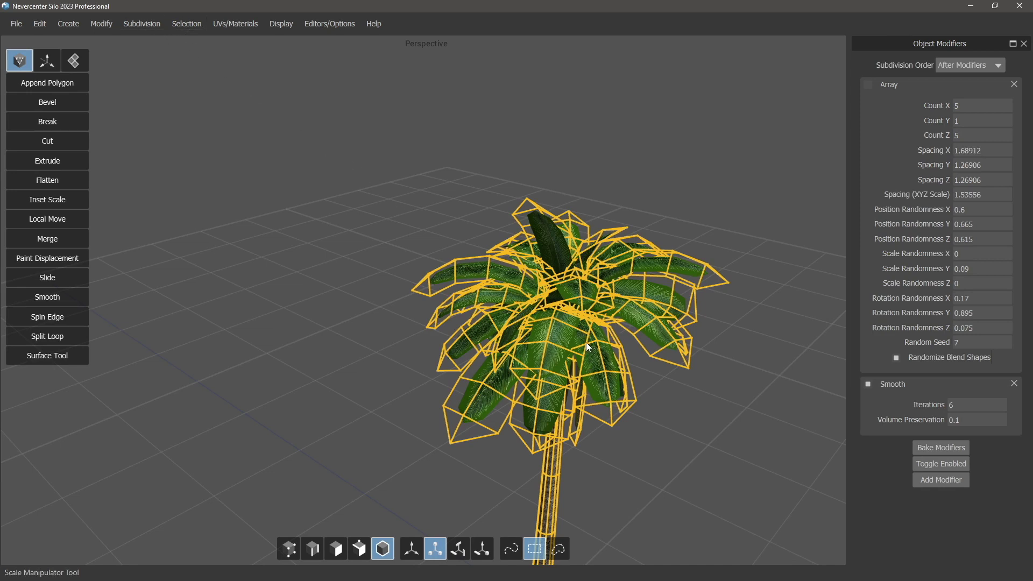
pyautogui.keyDown('alt'); pyautogui.moveTo(632, 426); pyautogui.dragTo(618, 331, button='middle'); pyautogui.keyUp('alt')
pyautogui.keyDown('alt'); pyautogui.moveTo(628, 370); pyautogui.dragTo(615, 377); pyautogui.keyUp('alt')
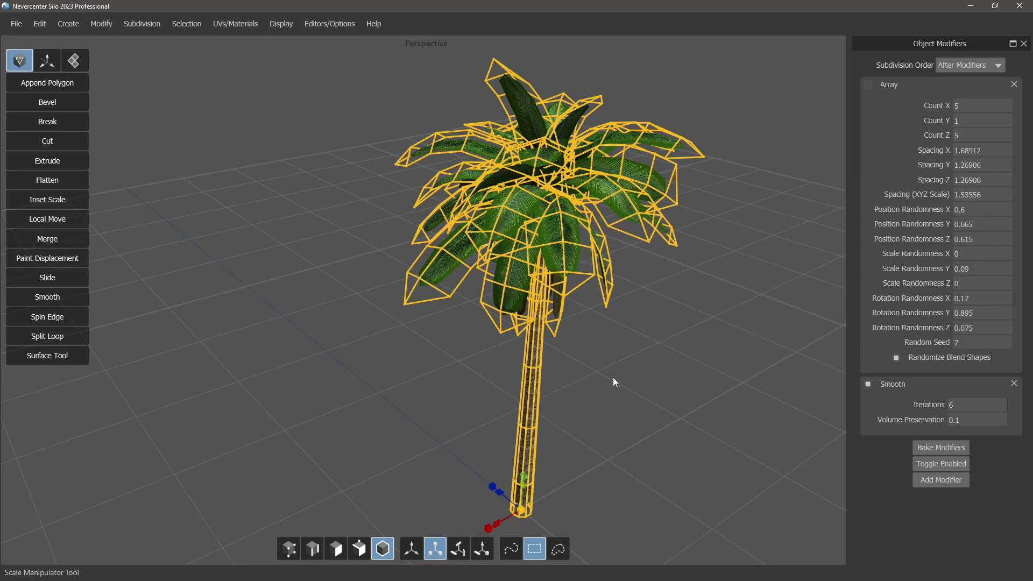
# Set the Smooth modifier's Volume Preservation to 0.29 and compare the palm tree with the modifier disabled and enabled
pyautogui.moveTo(970, 417); pyautogui.dragTo(965, 380)
pyautogui.moveTo(798, 412)
pyautogui.mouseDown(button='middle')
pyautogui.moveTo(622, 364)
pyautogui.moveTo(815, 407)
pyautogui.mouseUp(button='middle')
pyautogui.click(867, 384)
pyautogui.click(867, 384)
pyautogui.click(867, 384)
pyautogui.click(867, 384)
pyautogui.moveTo(675, 393); pyautogui.dragTo(648, 378, button='middle')
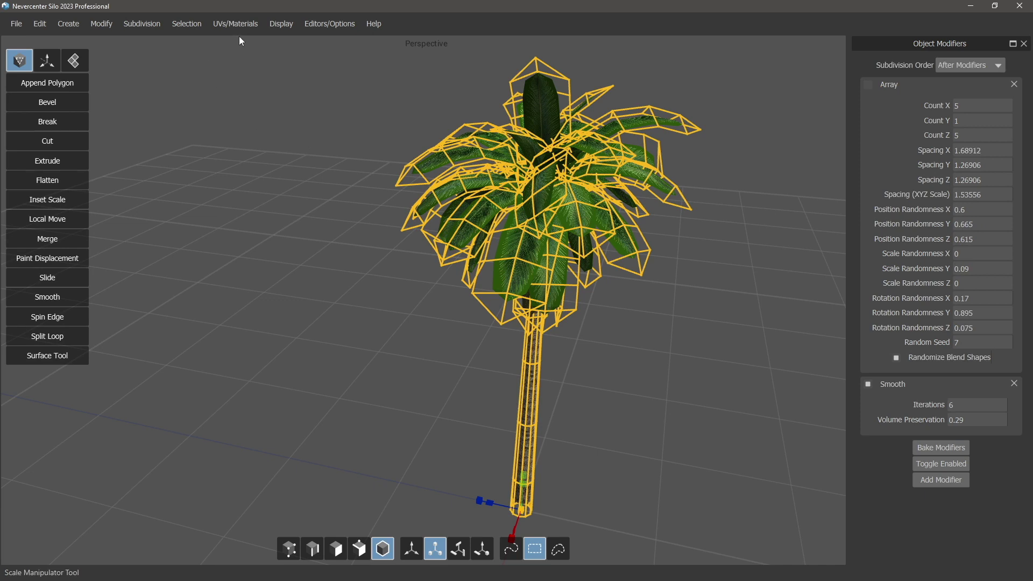
# Open the Material Editor, reset the leaves material to default, and check the palm's fronds from another angle
pyautogui.click(247, 24)
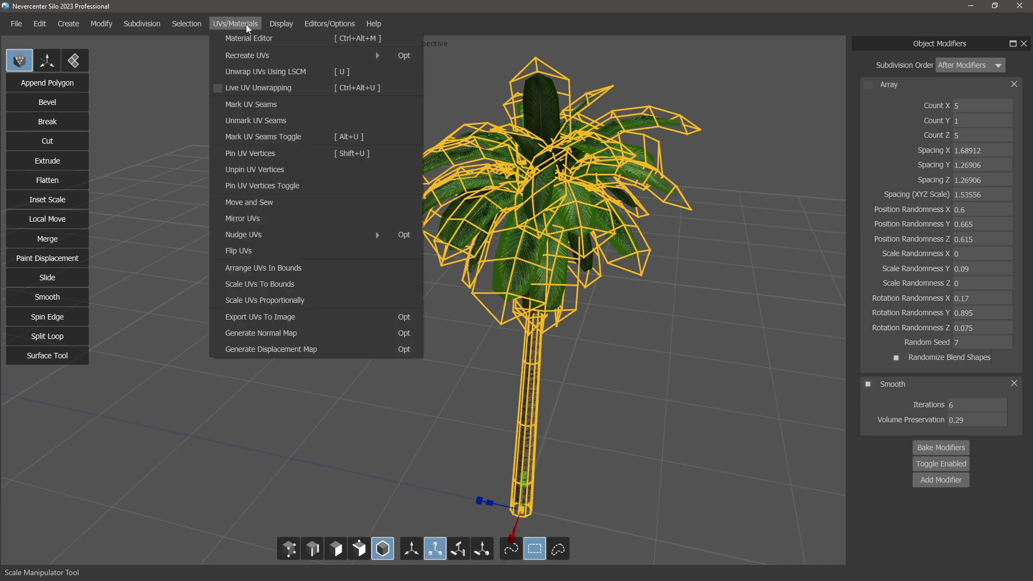
pyautogui.click(250, 33)
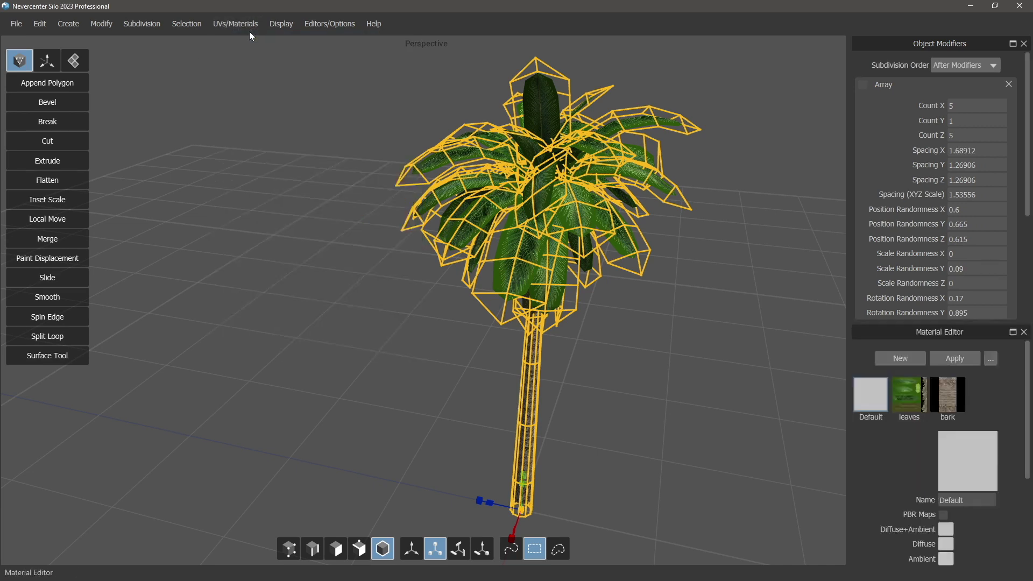
pyautogui.click(909, 389)
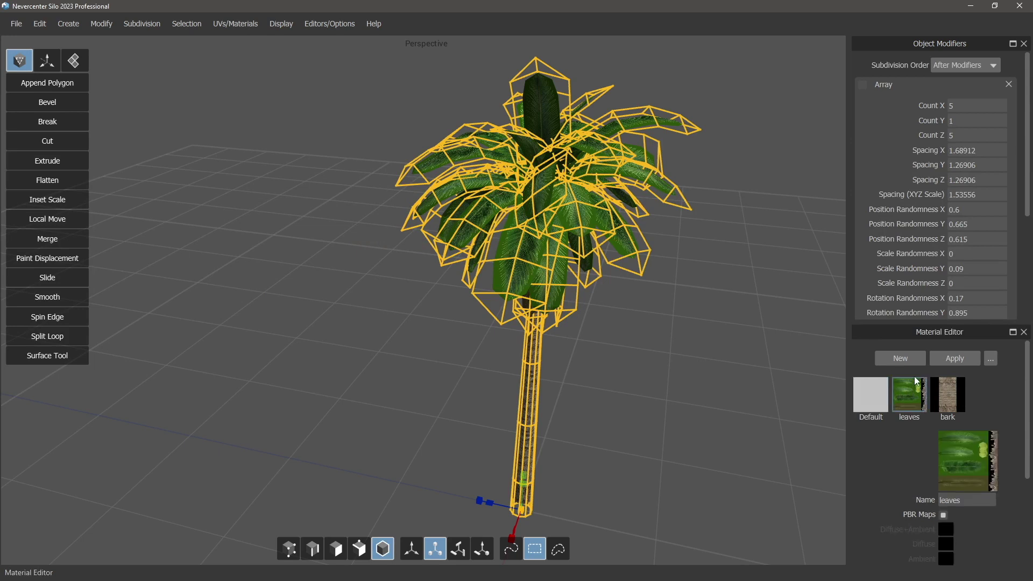
pyautogui.click(989, 358)
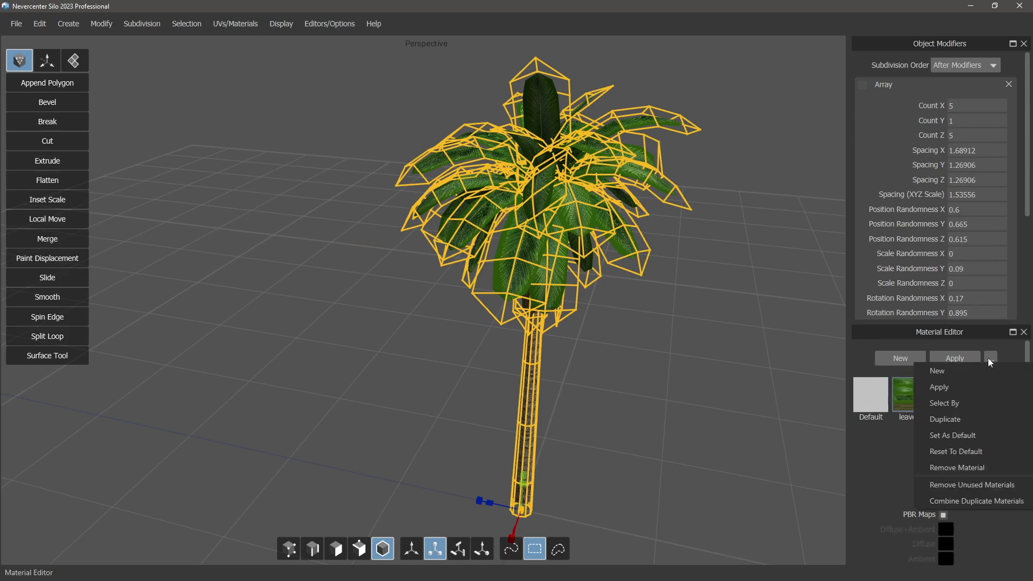
pyautogui.click(961, 451)
pyautogui.moveTo(730, 359); pyautogui.dragTo(683, 315, button='middle')
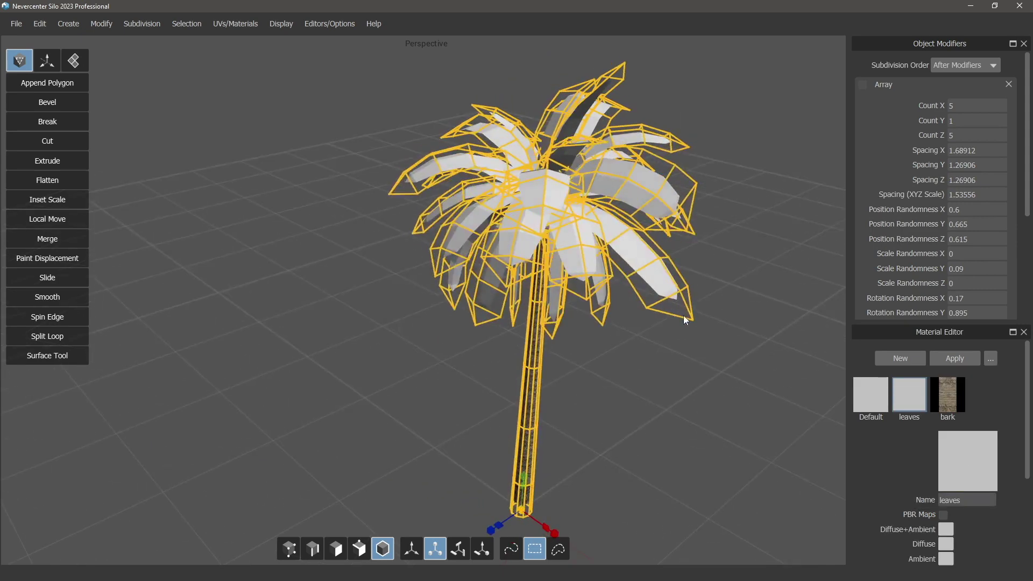